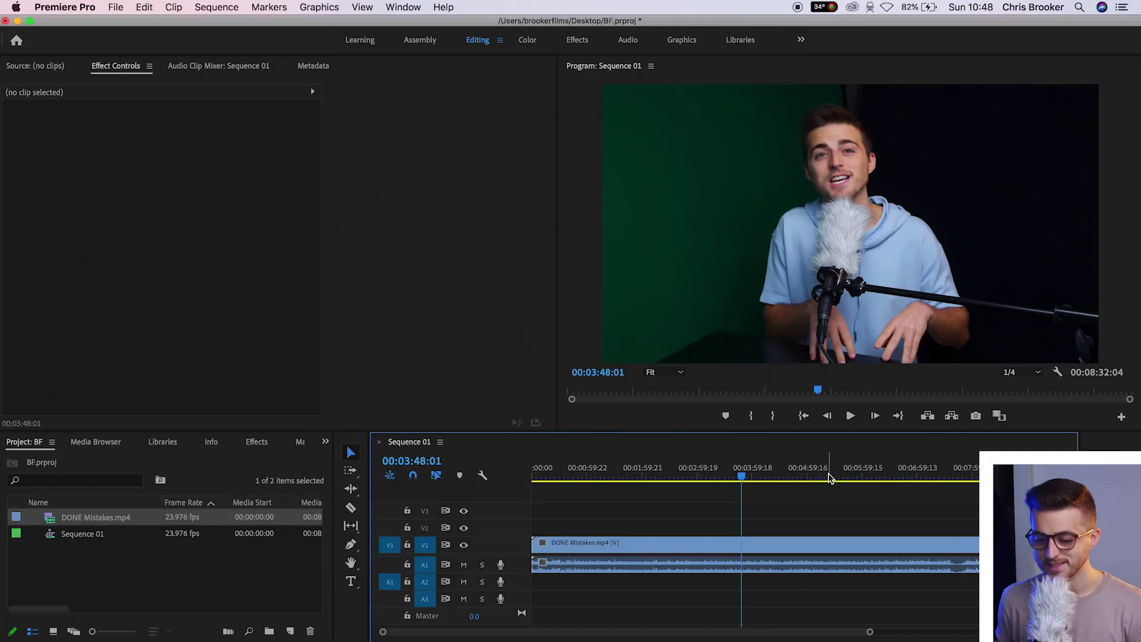
Move the timeline playhead forward to 00:06:35:03 in Sequence 01.
{"action": "left_click", "coordinate": [850, 478]}
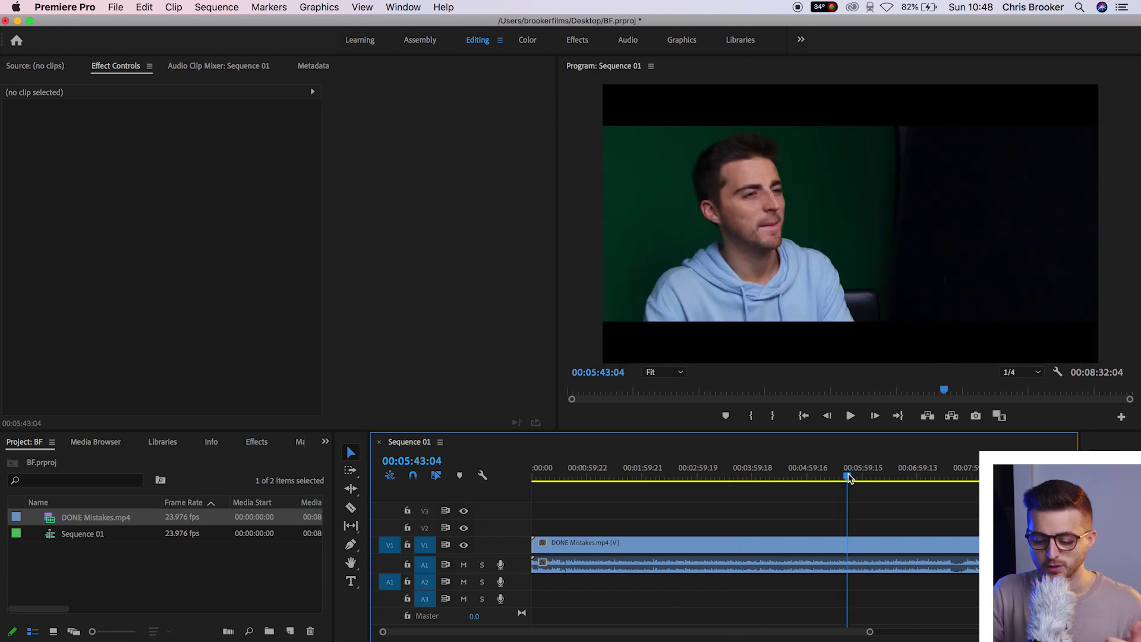
{"action": "left_click", "coordinate": [868, 477]}
{"action": "left_click", "coordinate": [896, 477]}
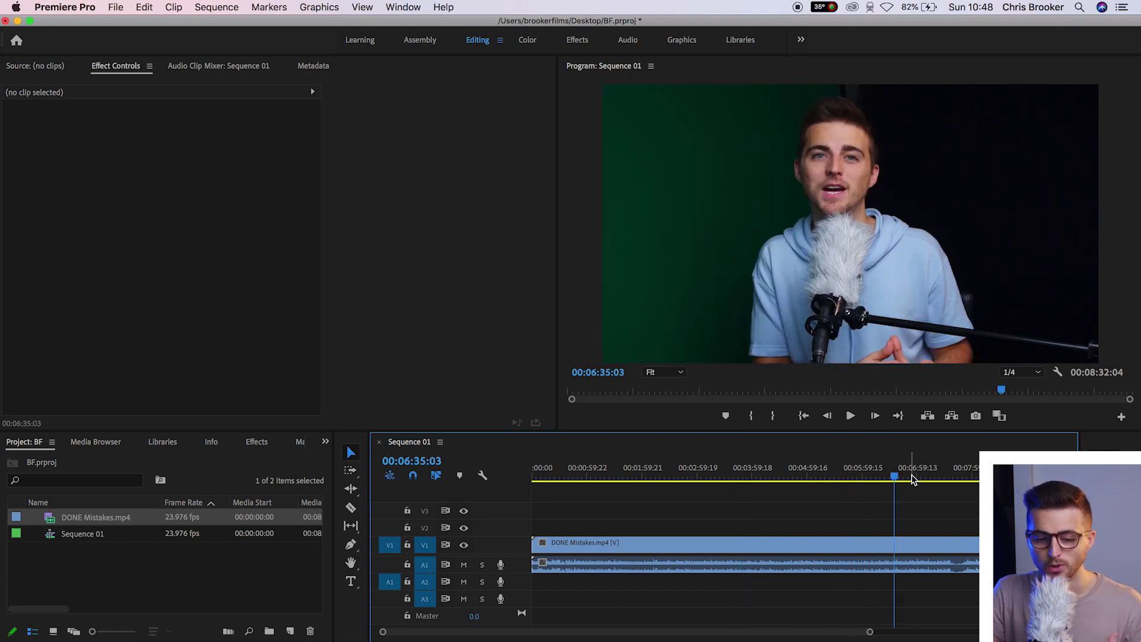
Open the Export Settings dialog through File > Export > Media and scrub the preview back to an earlier frame.
{"action": "left_click", "coordinate": [122, 6]}
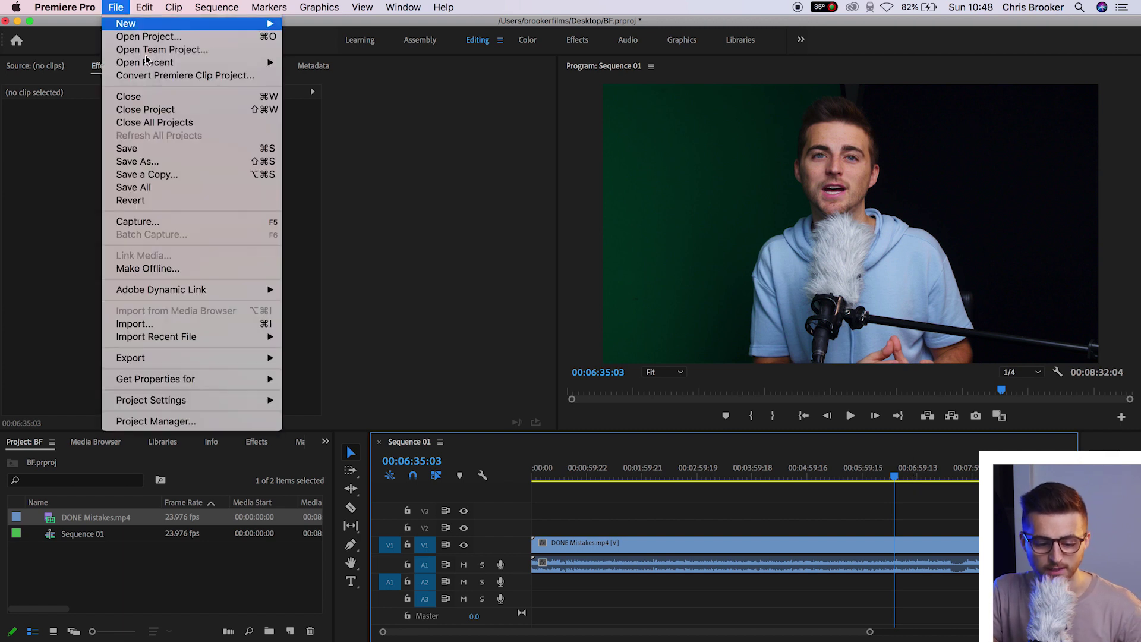
{"action": "mouse_move", "coordinate": [222, 358]}
{"action": "left_click", "coordinate": [332, 358]}
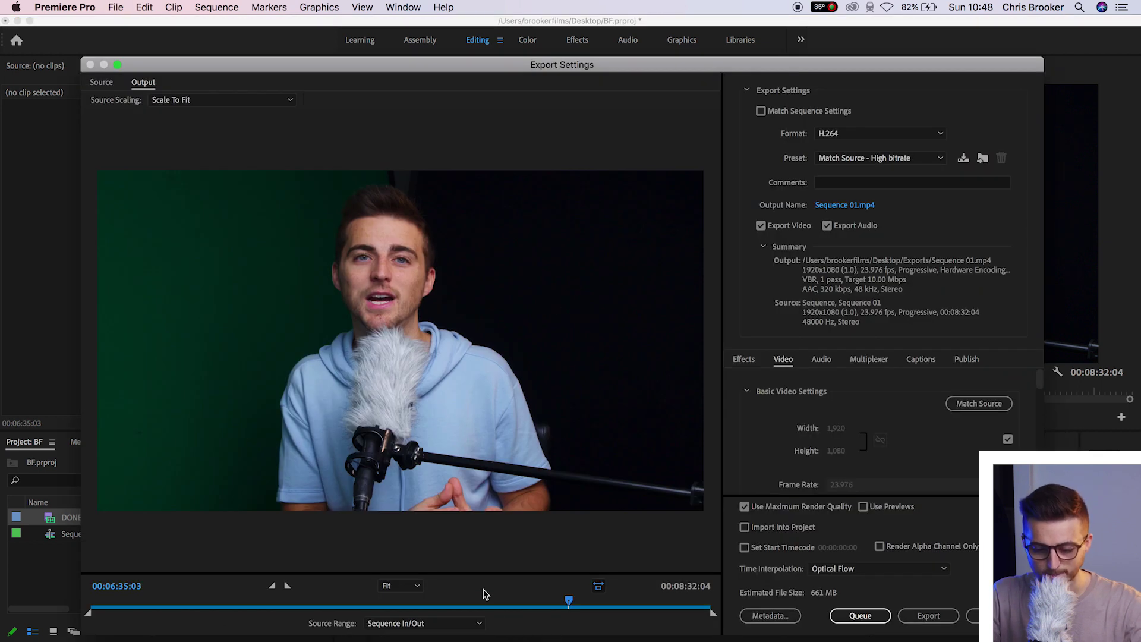
{"action": "left_click_drag", "start_coordinate": [483, 607], "coordinate": [276, 608]}
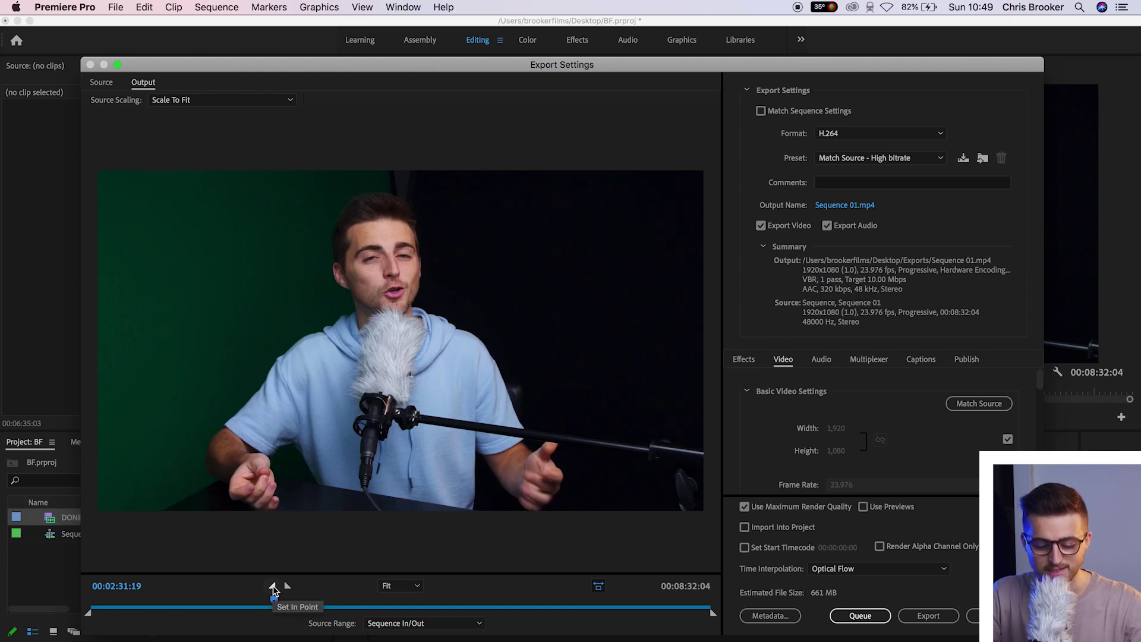
{"action": "left_click", "coordinate": [274, 588]}
{"action": "mouse_move", "coordinate": [334, 610]}
{"action": "left_mouse_down"}
{"action": "mouse_move", "coordinate": [402, 607]}
{"action": "mouse_move", "coordinate": [280, 607]}
{"action": "mouse_move", "coordinate": [351, 607]}
{"action": "left_mouse_up"}
{"action": "left_click", "coordinate": [288, 586]}
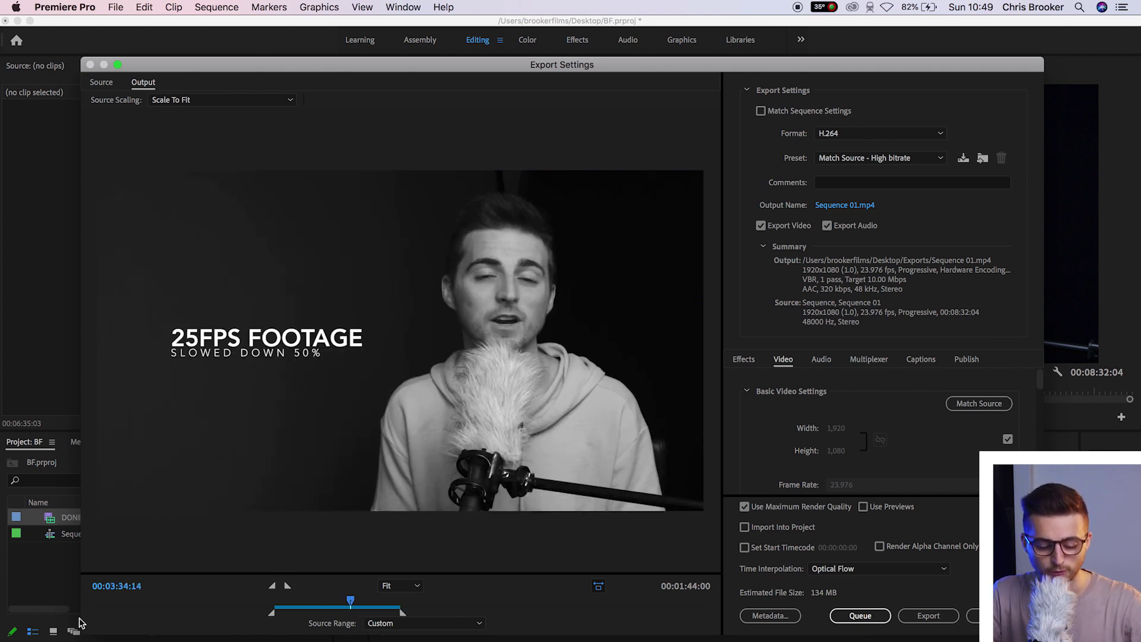
{"action": "left_click_drag", "start_coordinate": [271, 612], "coordinate": [3, 625]}
{"action": "left_click_drag", "start_coordinate": [400, 614], "coordinate": [710, 609]}
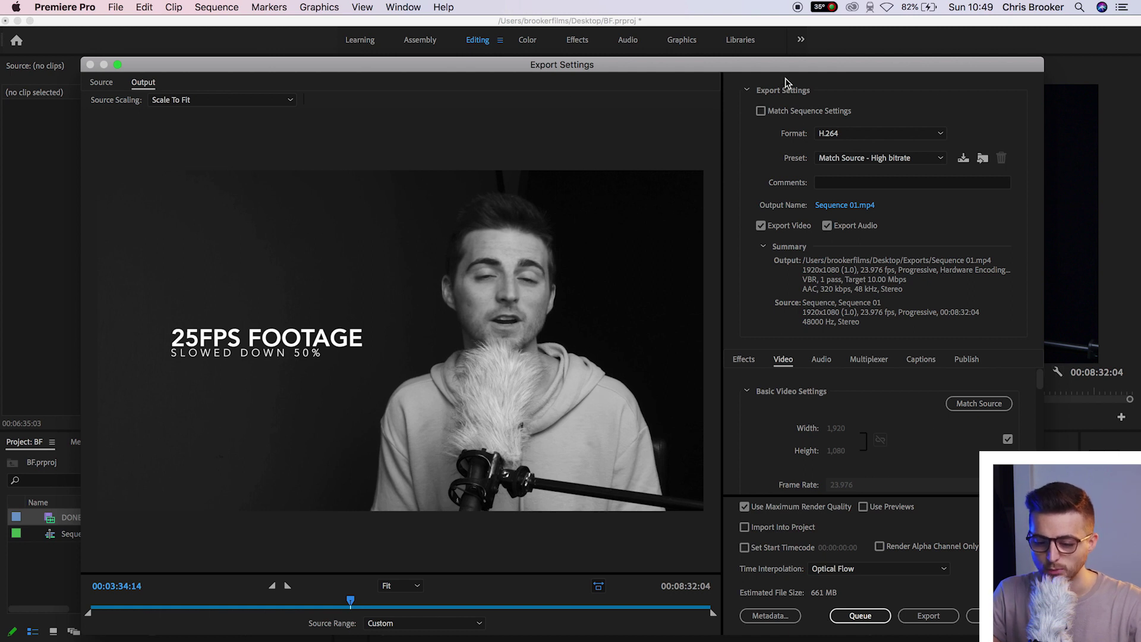
{"action": "left_click", "coordinate": [869, 135]}
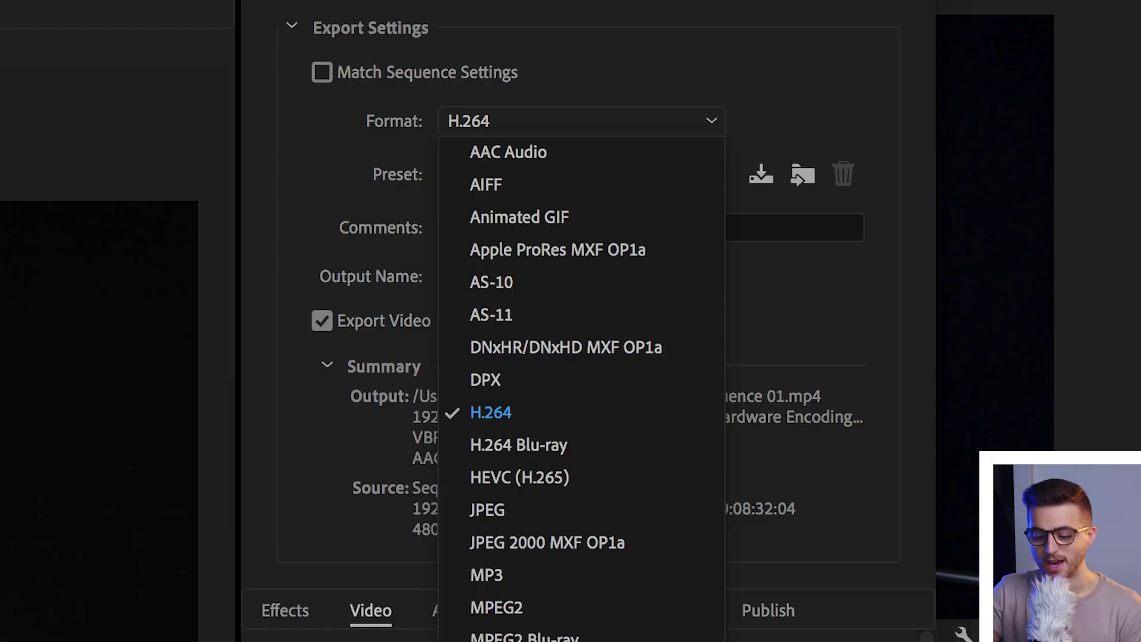
{"action": "left_click", "coordinate": [546, 420]}
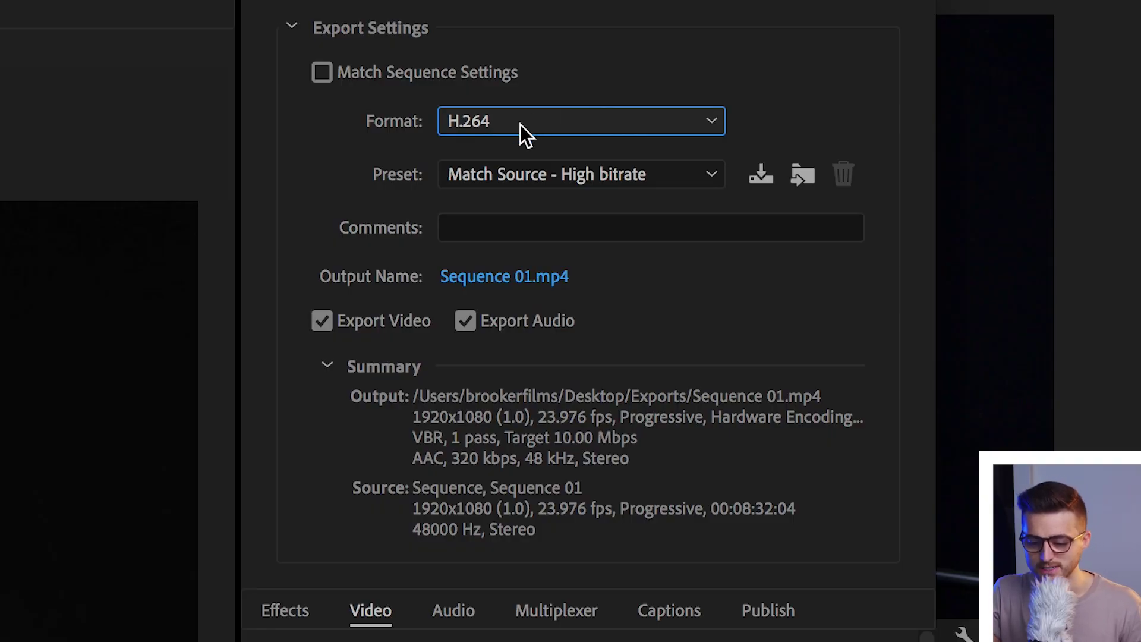
{"action": "left_click", "coordinate": [540, 178]}
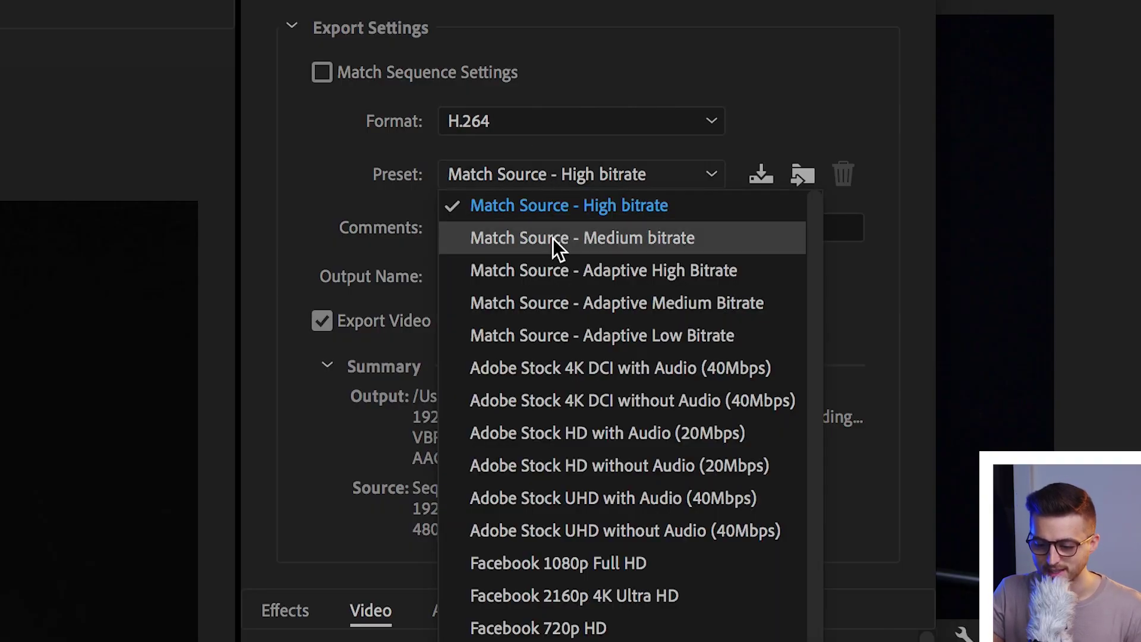
{"action": "left_click", "coordinate": [589, 206]}
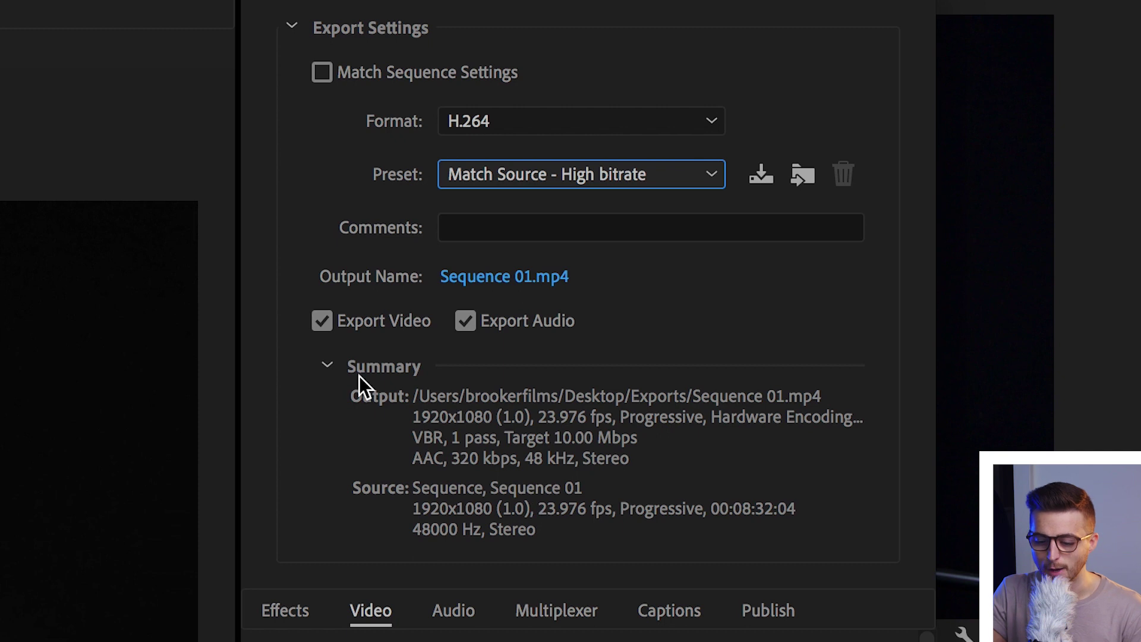
{"action": "left_click", "coordinate": [472, 321]}
{"action": "left_click", "coordinate": [472, 322]}
{"action": "left_click", "coordinate": [472, 321]}
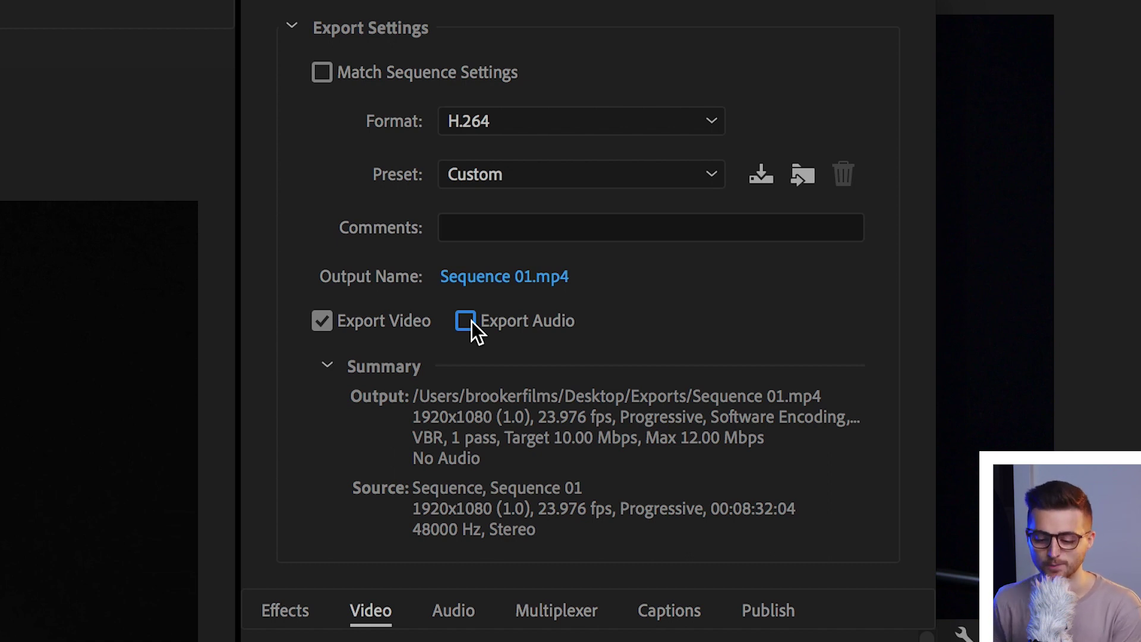
{"action": "left_click", "coordinate": [472, 321]}
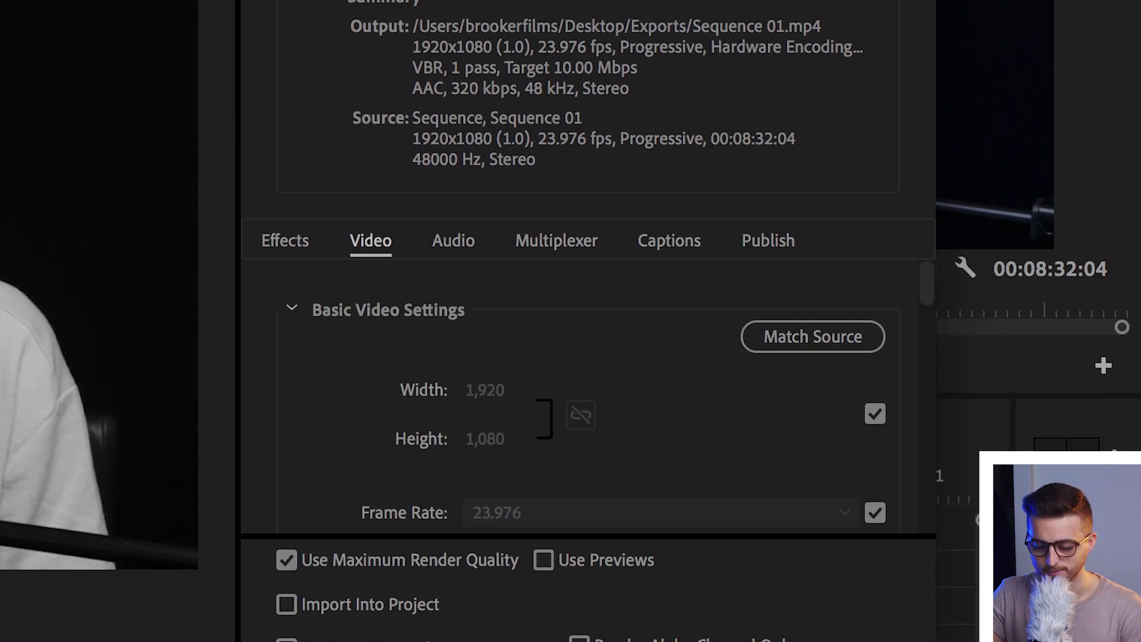
Unlink the export width and height from the source, keeping the frame at 1920 × 1080.
{"action": "scroll", "coordinate": [350, 357], "scroll_direction": "down", "scroll_amount": 5}
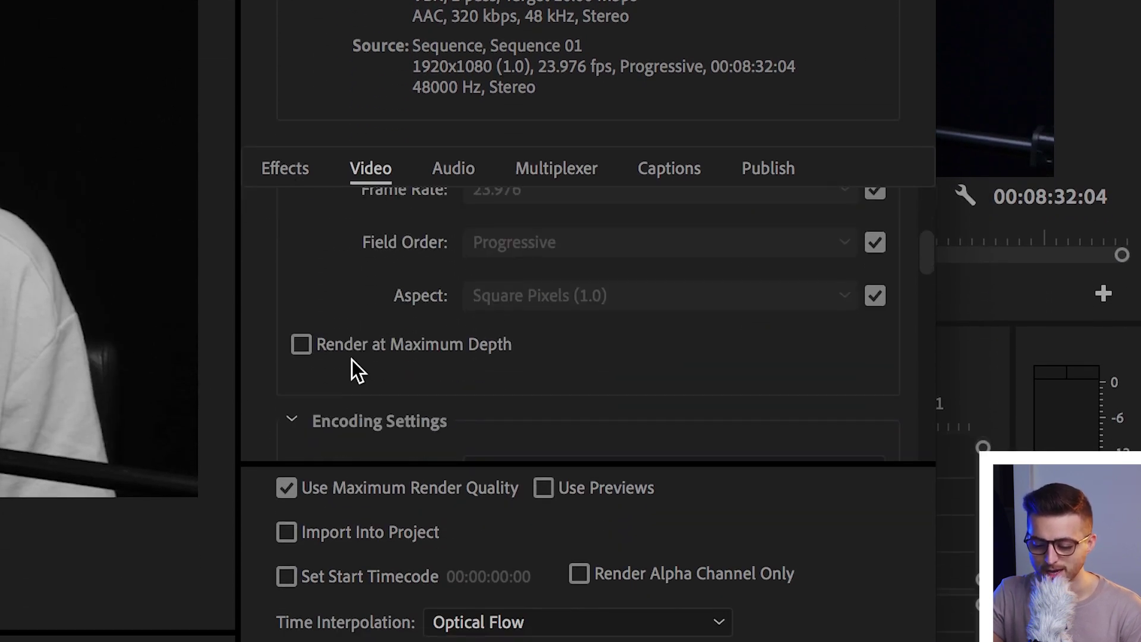
{"action": "scroll", "coordinate": [352, 360], "scroll_direction": "up", "scroll_amount": 5}
{"action": "left_click", "coordinate": [830, 266]}
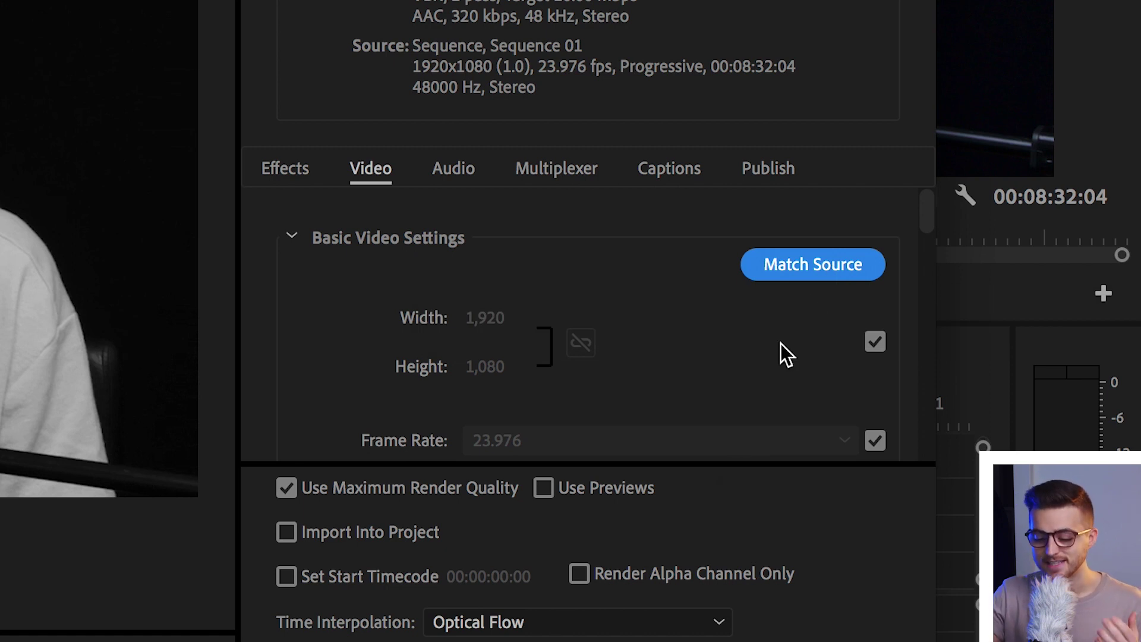
{"action": "left_click", "coordinate": [827, 267]}
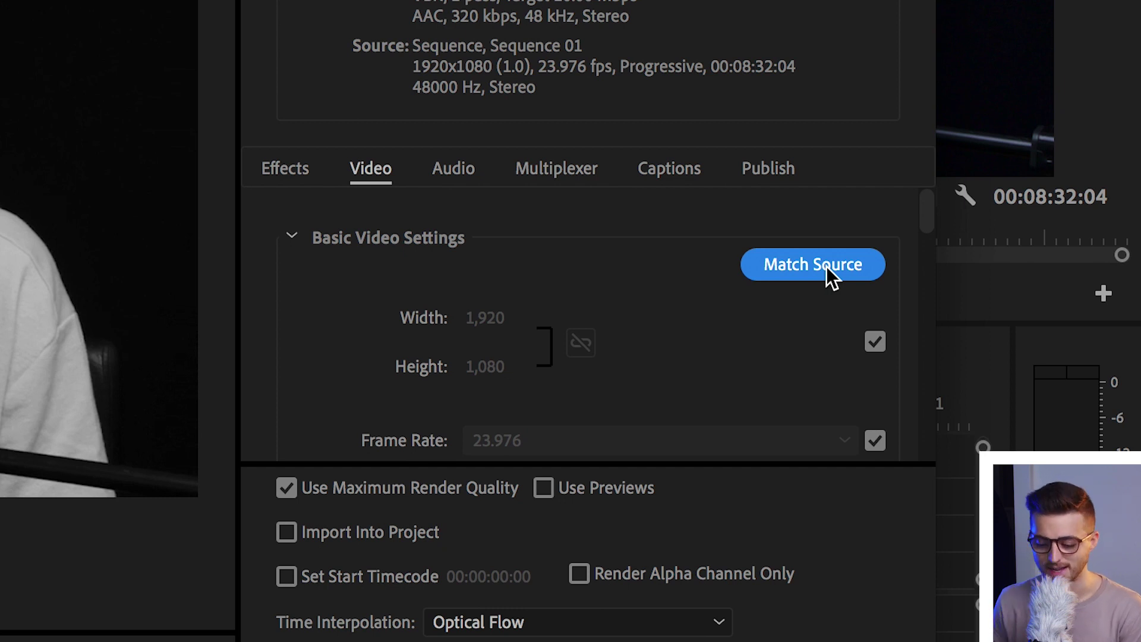
{"action": "scroll", "coordinate": [893, 318], "scroll_direction": "down", "scroll_amount": 2}
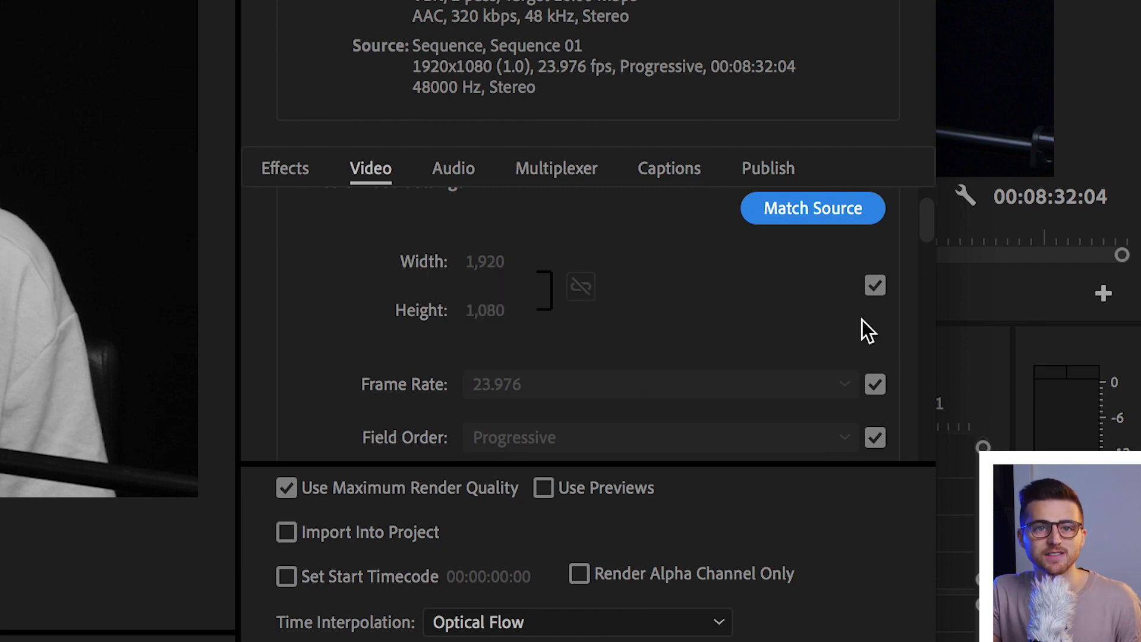
{"action": "left_click", "coordinate": [873, 294]}
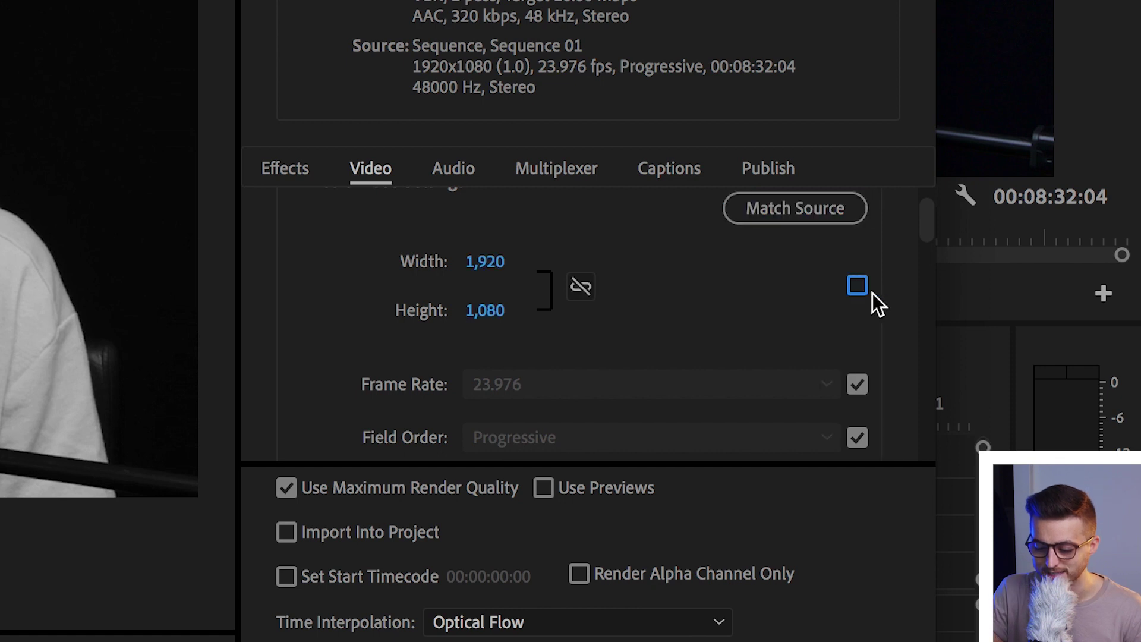
{"action": "left_click_drag", "start_coordinate": [485, 314], "coordinate": [596, 338]}
{"action": "key", "text": "ctrl+z"}
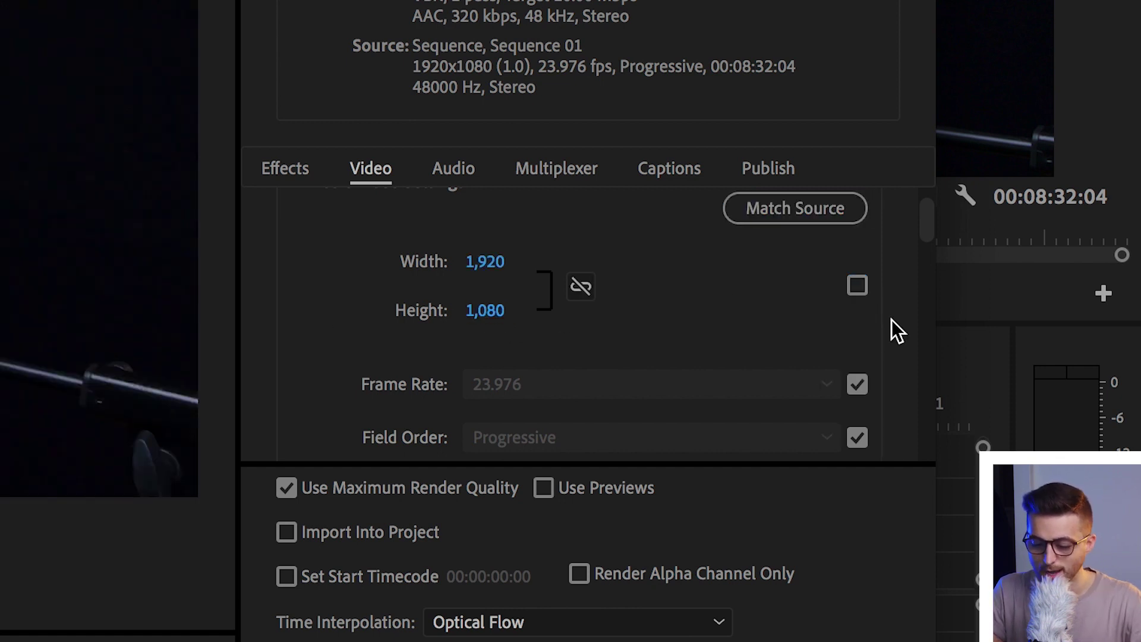
{"action": "scroll", "coordinate": [892, 320], "scroll_direction": "down", "scroll_amount": 3}
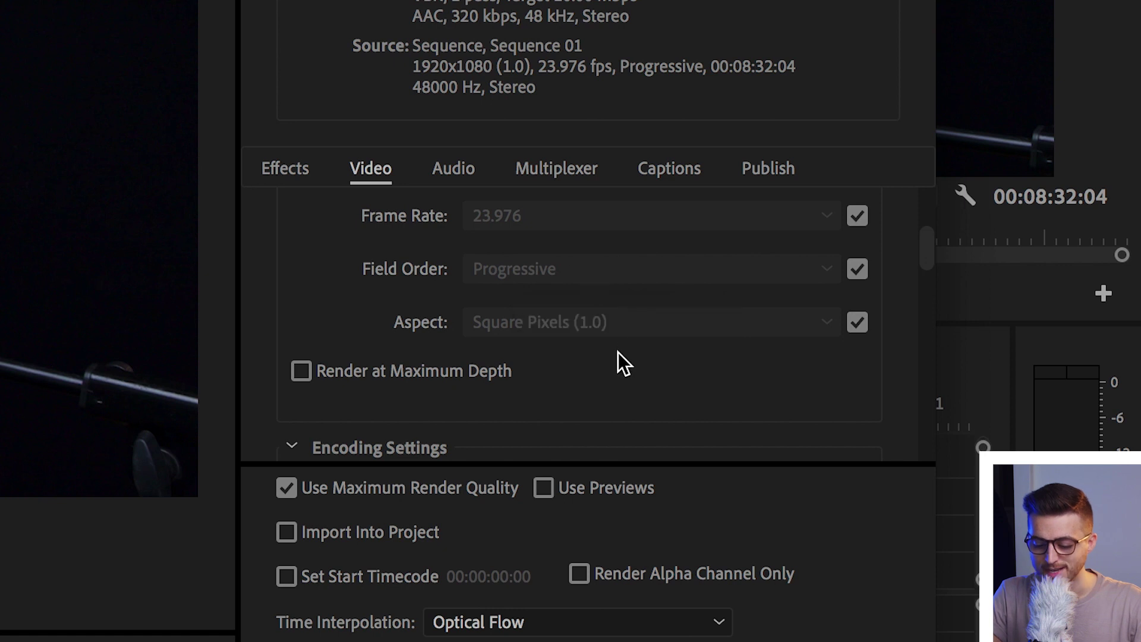
Unmatch the pixel aspect, keep it at Square Pixels (1.0), and enable Render at Maximum Depth.
{"action": "left_click", "coordinate": [854, 327]}
{"action": "left_click", "coordinate": [803, 326]}
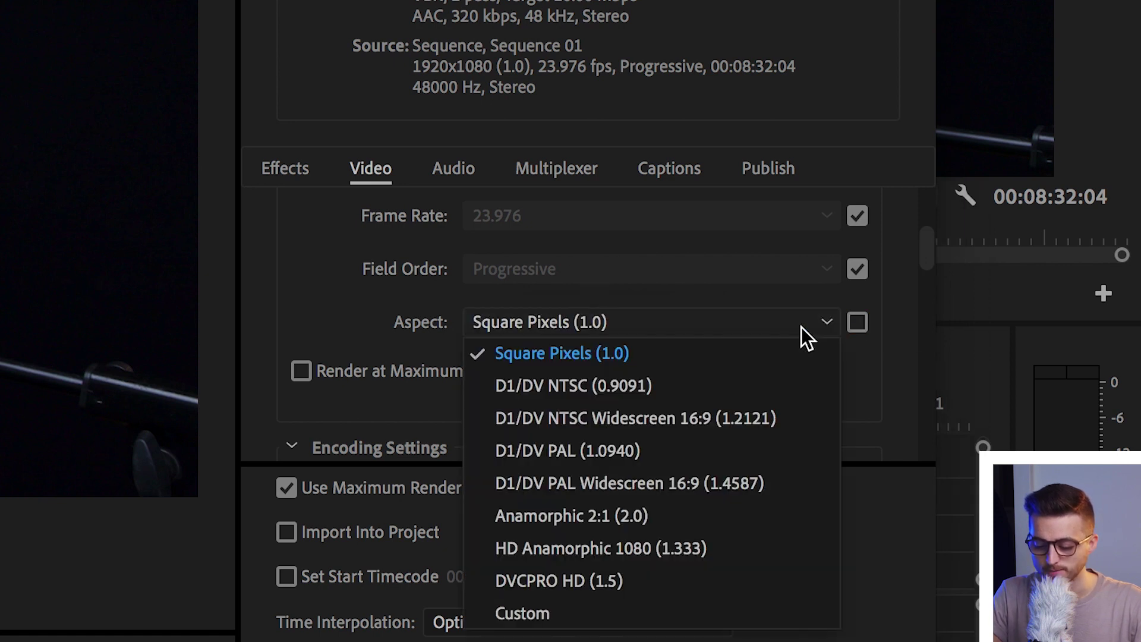
{"action": "left_click", "coordinate": [584, 353]}
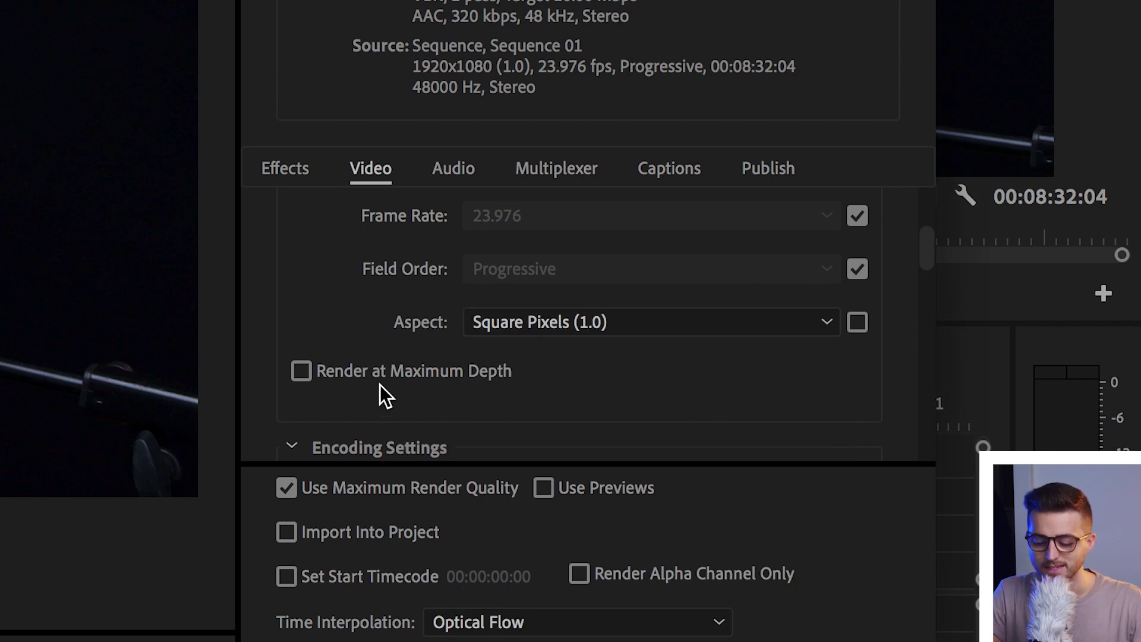
{"action": "left_click", "coordinate": [356, 366]}
{"action": "scroll", "coordinate": [909, 346], "scroll_direction": "down", "scroll_amount": 10}
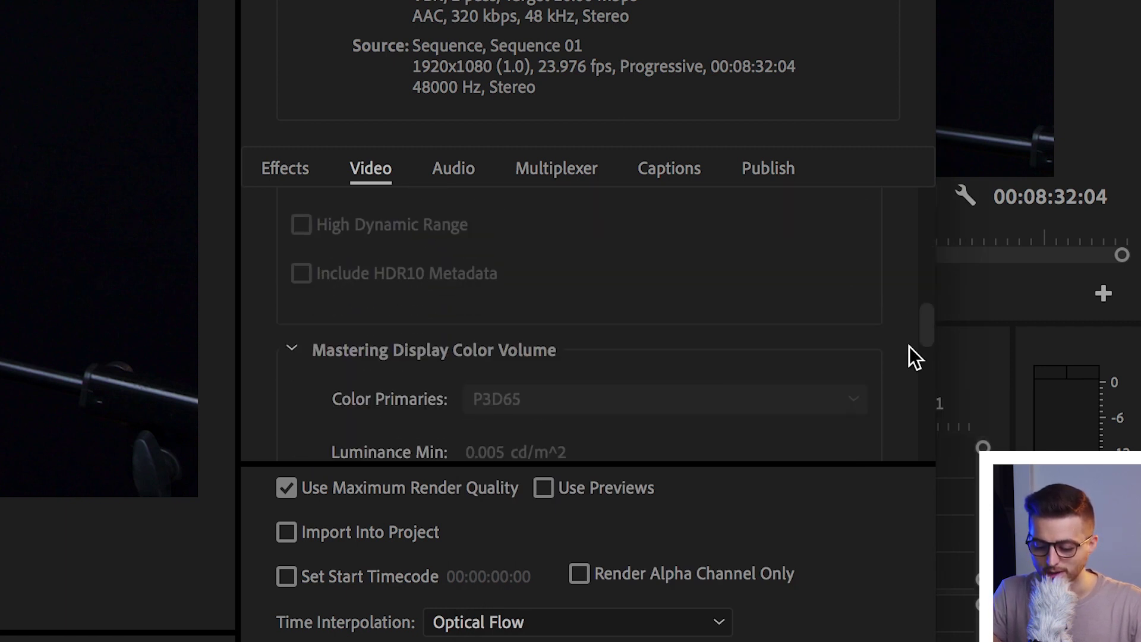
Switch bitrate encoding from VBR, 1 pass to CBR and raise the target bitrate to 50 Mbps.
{"action": "scroll", "coordinate": [909, 347], "scroll_direction": "down", "scroll_amount": 6}
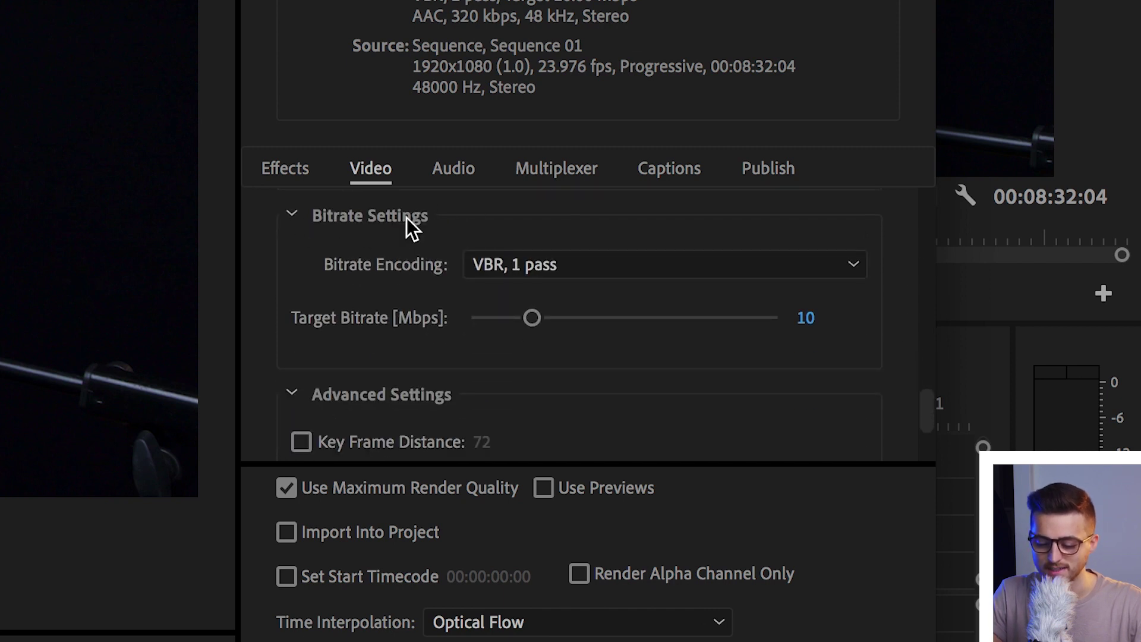
{"action": "left_click", "coordinate": [544, 272]}
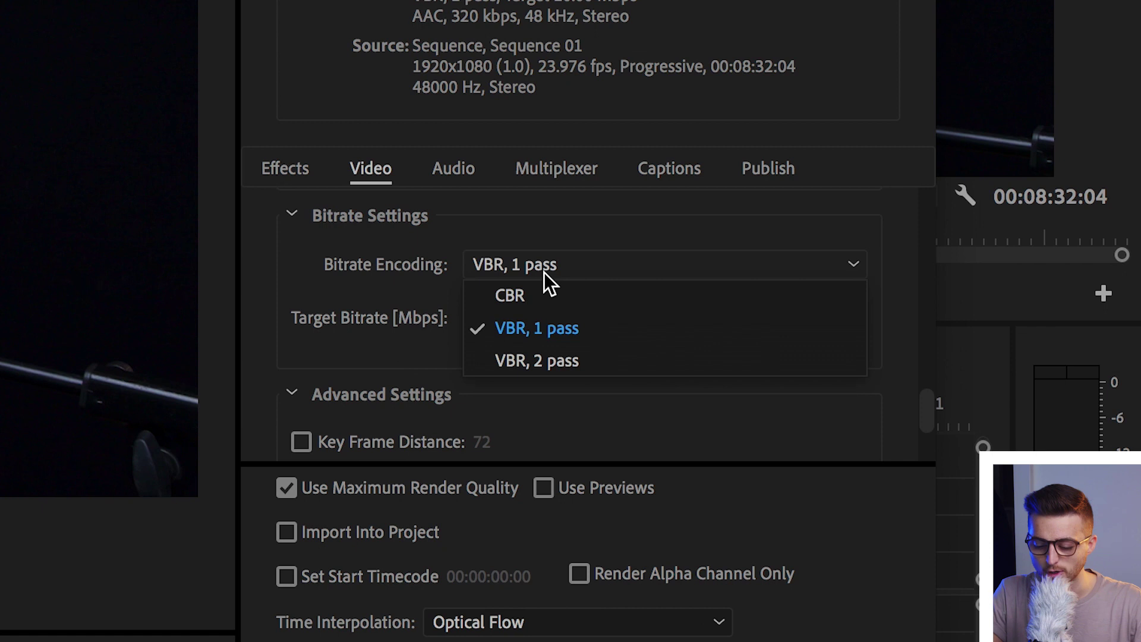
{"action": "left_click", "coordinate": [552, 297]}
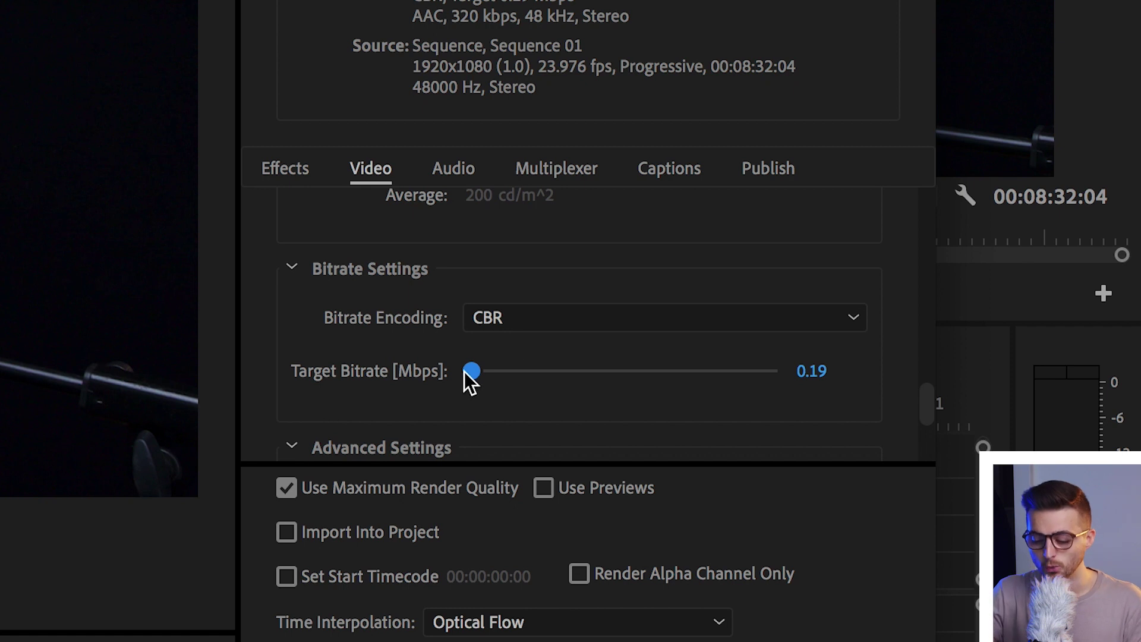
{"action": "left_click_drag", "start_coordinate": [467, 372], "coordinate": [915, 394]}
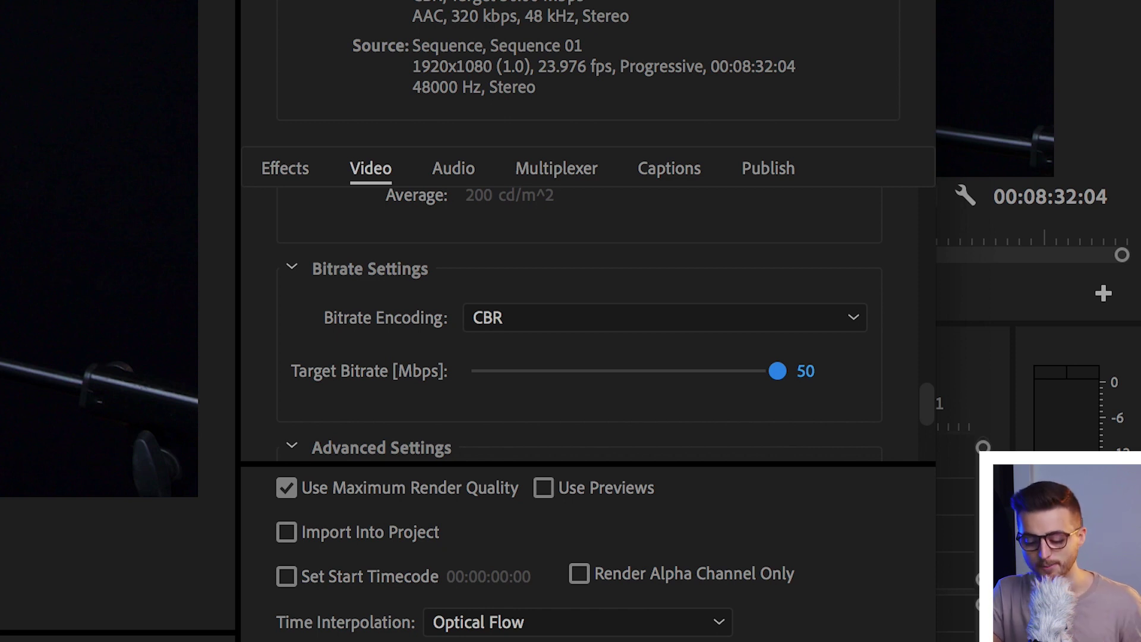
Drag the Target Bitrate slider through its range, settling at about 9.33 Mbps.
{"action": "left_click_drag", "start_coordinate": [777, 372], "coordinate": [48, 370]}
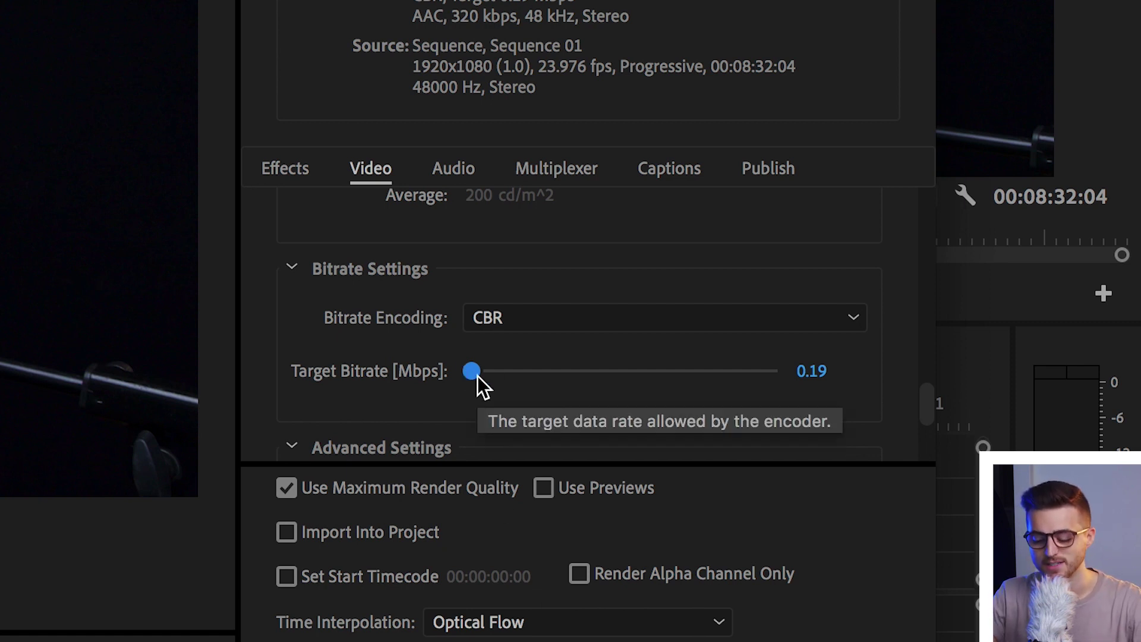
{"action": "left_click_drag", "start_coordinate": [478, 376], "coordinate": [631, 384]}
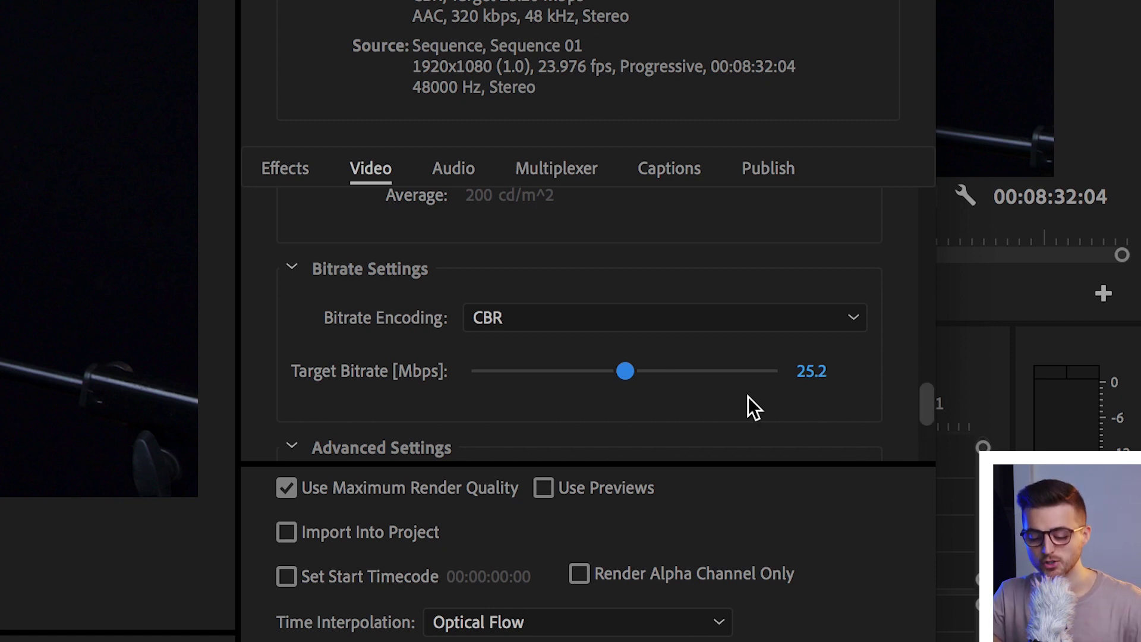
{"action": "left_click_drag", "start_coordinate": [628, 366], "coordinate": [528, 375]}
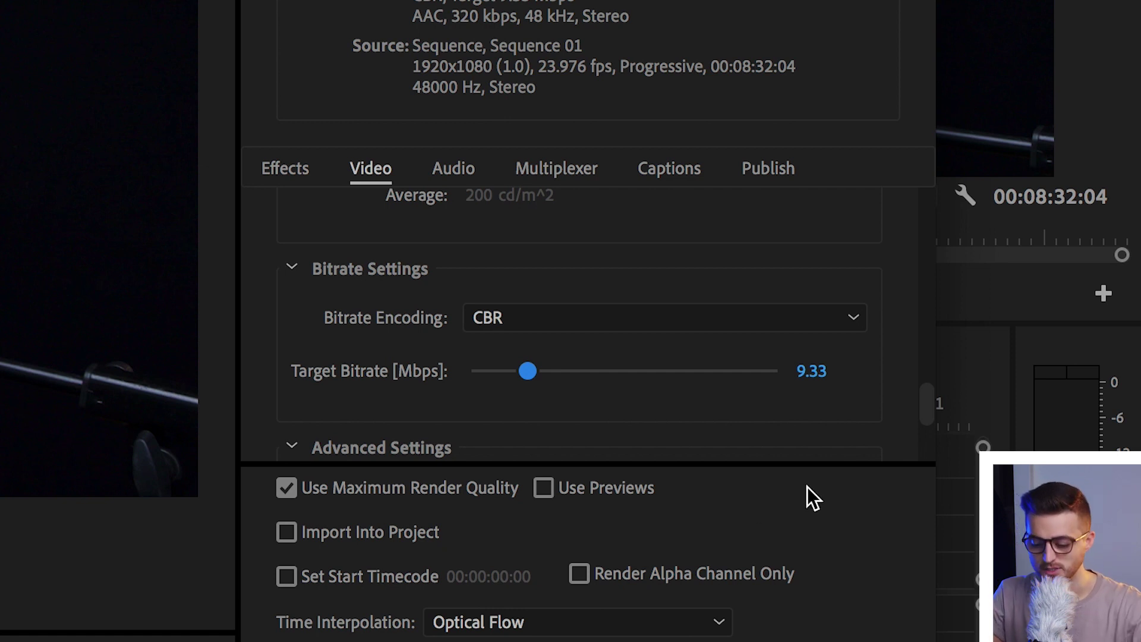
Change time interpolation from Optical Flow to Frame Sampling and start the export.
{"action": "scroll", "coordinate": [856, 332], "scroll_direction": "down", "scroll_amount": 4}
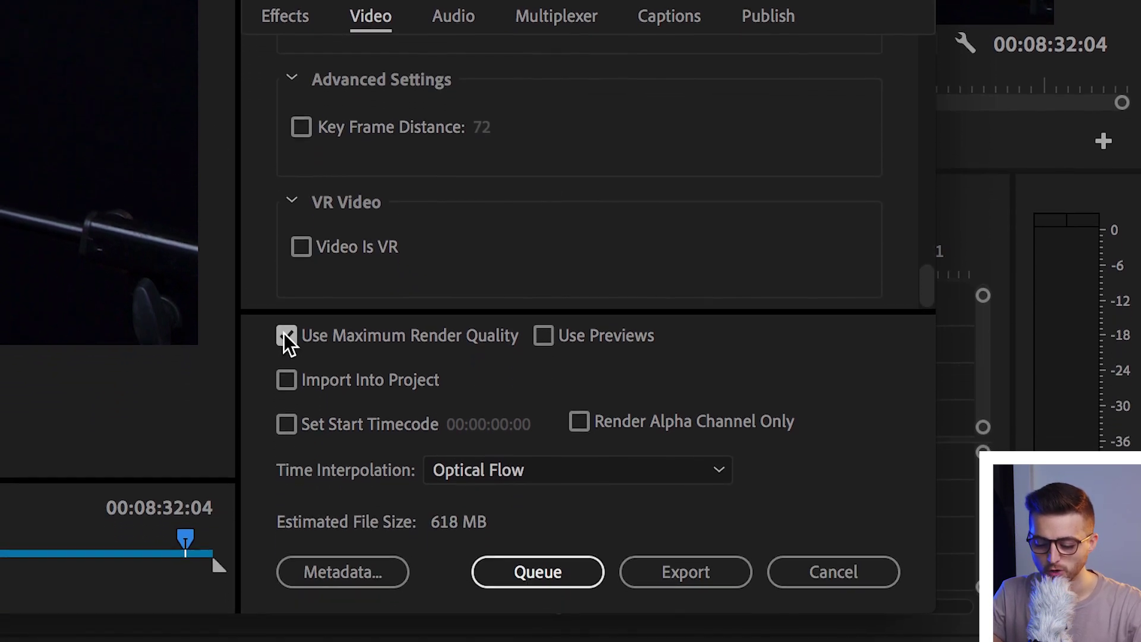
{"action": "left_click", "coordinate": [380, 328]}
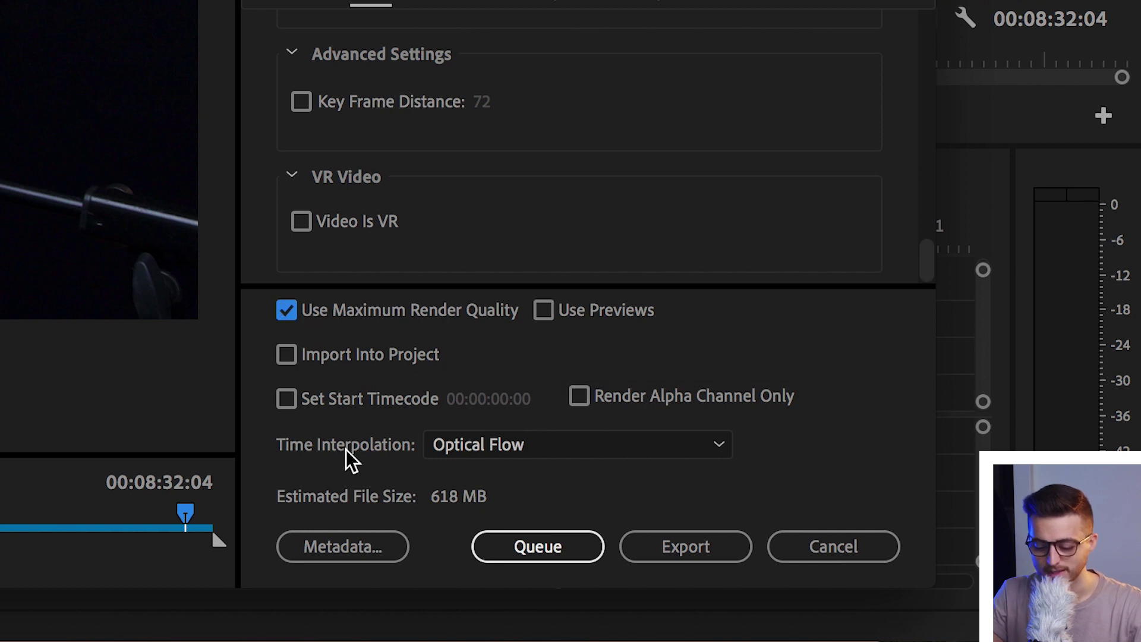
{"action": "left_click", "coordinate": [475, 448]}
{"action": "left_click", "coordinate": [578, 475]}
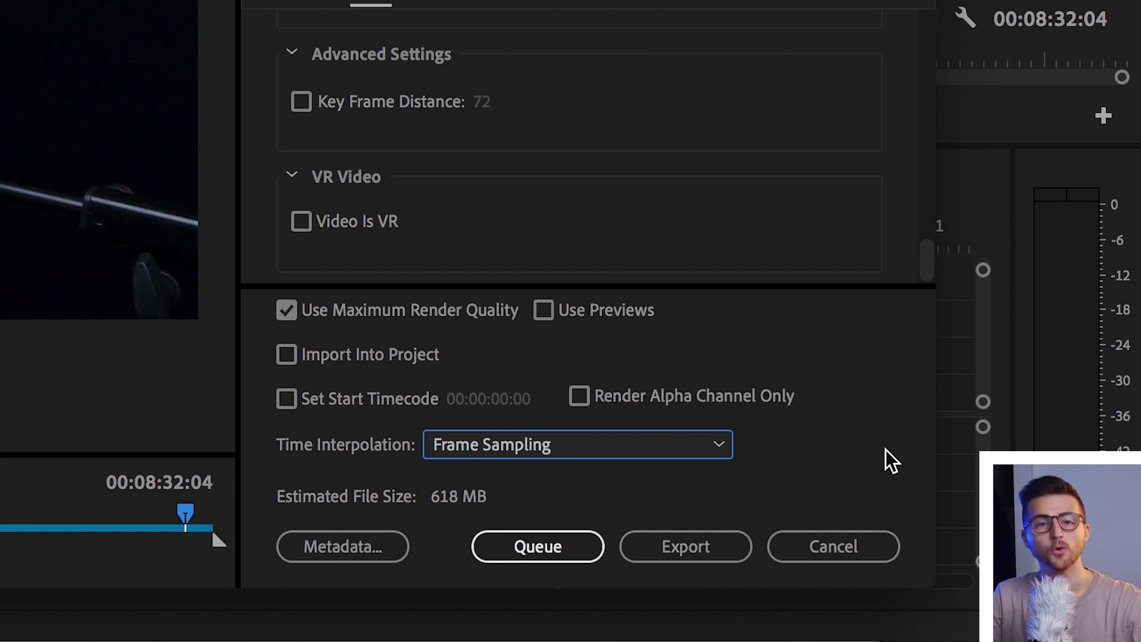
{"action": "left_click", "coordinate": [697, 547]}
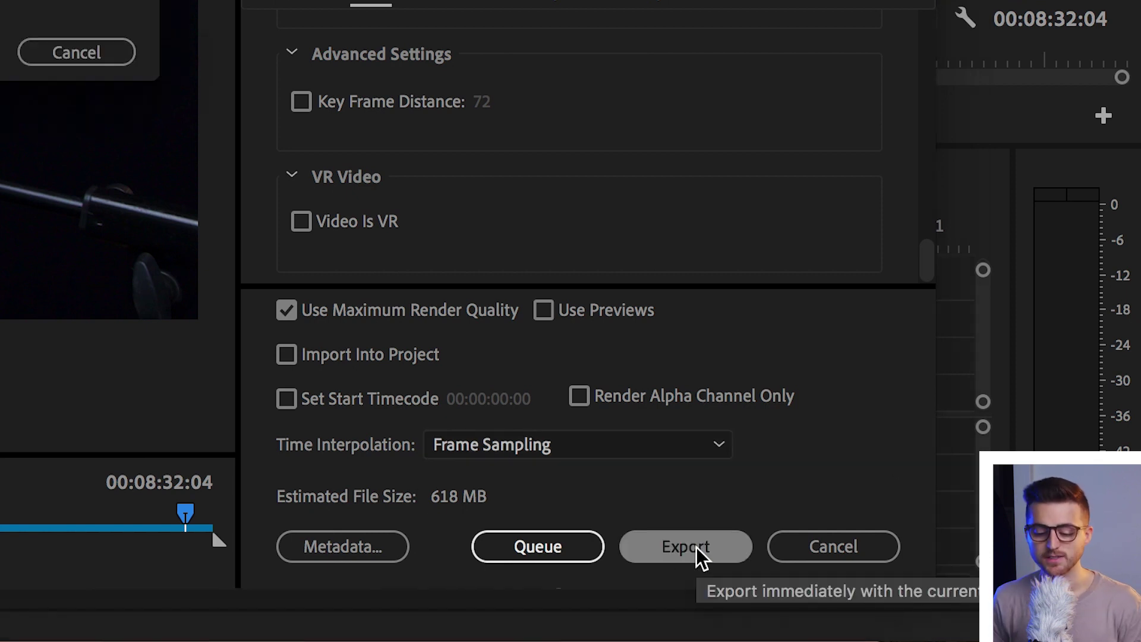